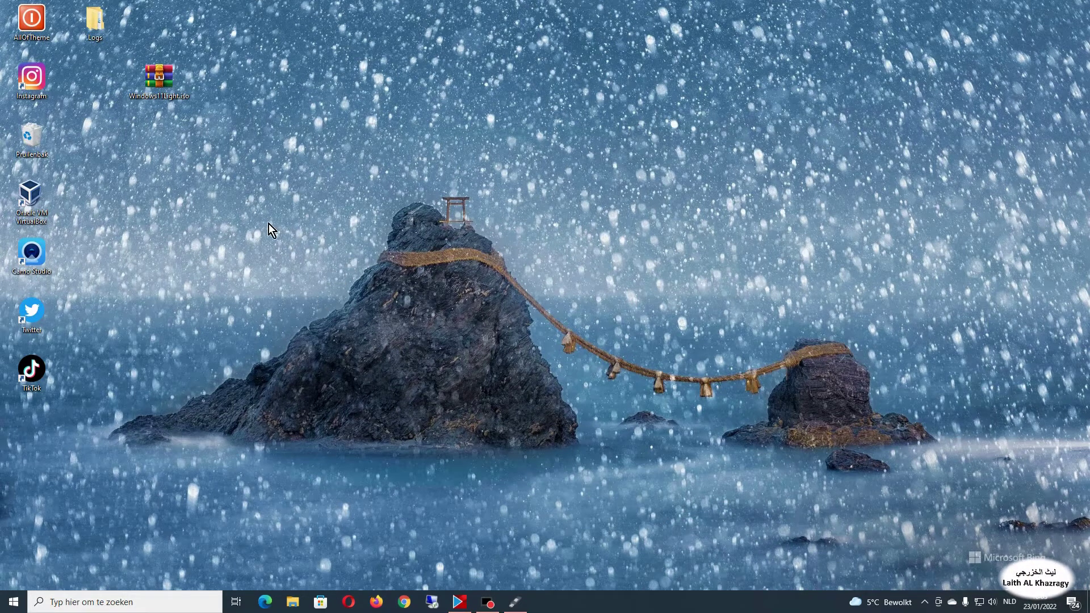
- Switch to Rufus and select Windows11Light.iso from the desktop as the boot image
left_click_drag(175, 87, 139, 145)
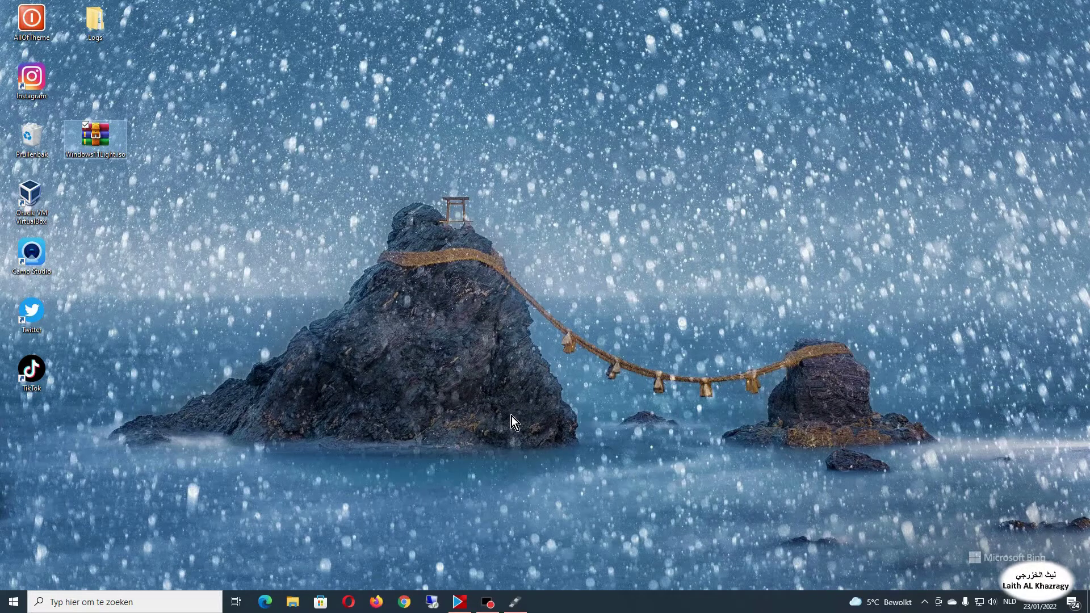
left_click(515, 601)
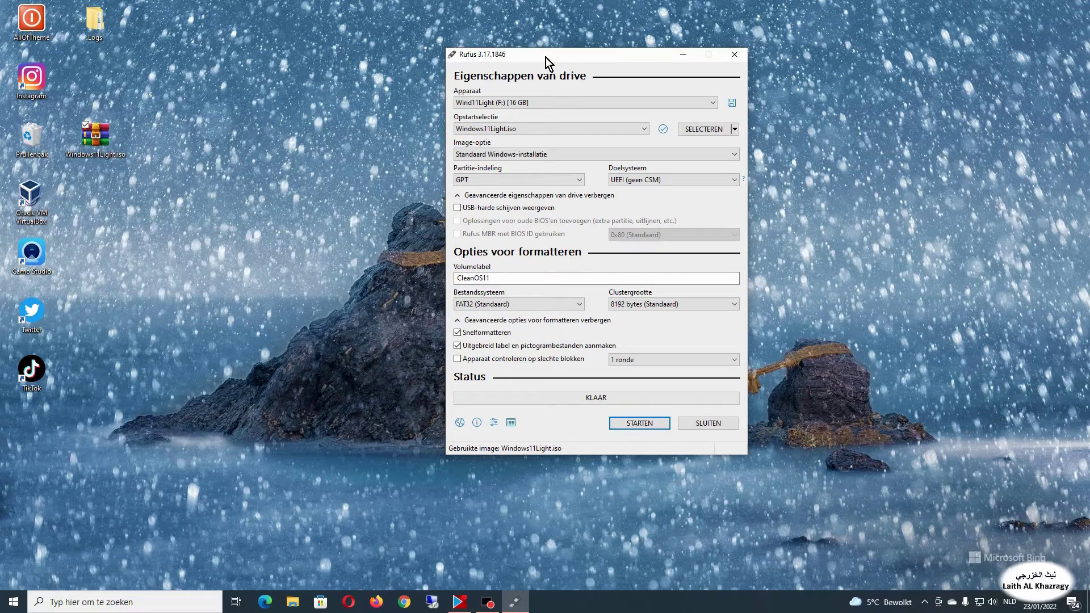
left_click_drag(545, 57, 551, 48)
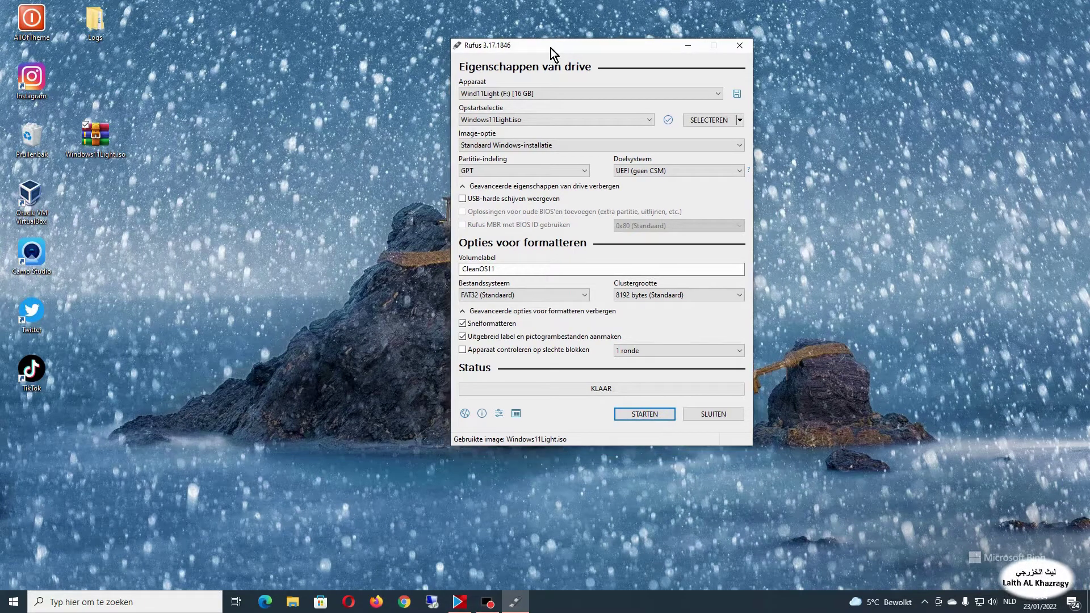
left_click(708, 123)
left_click(627, 159)
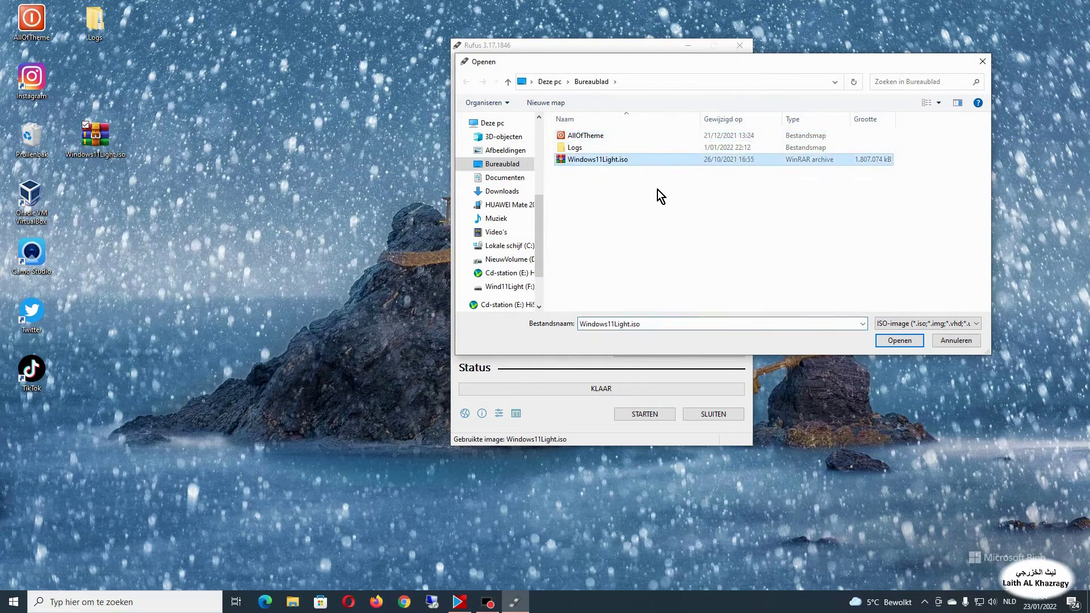
left_click(898, 341)
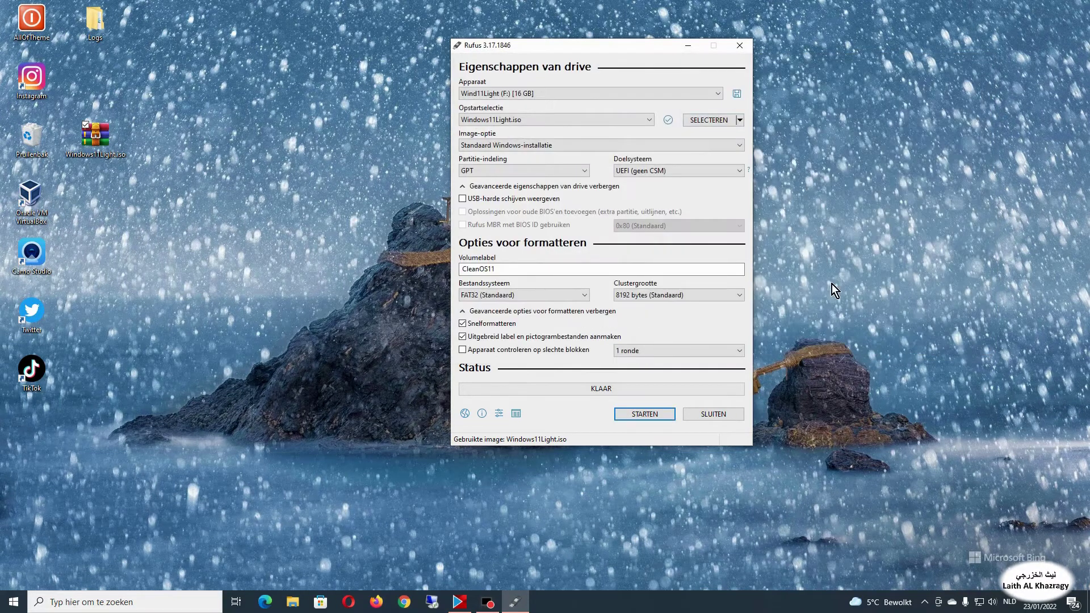
- Keep Wind11Light (F:) as the target device and set the volume label to Win11Light
left_click(709, 96)
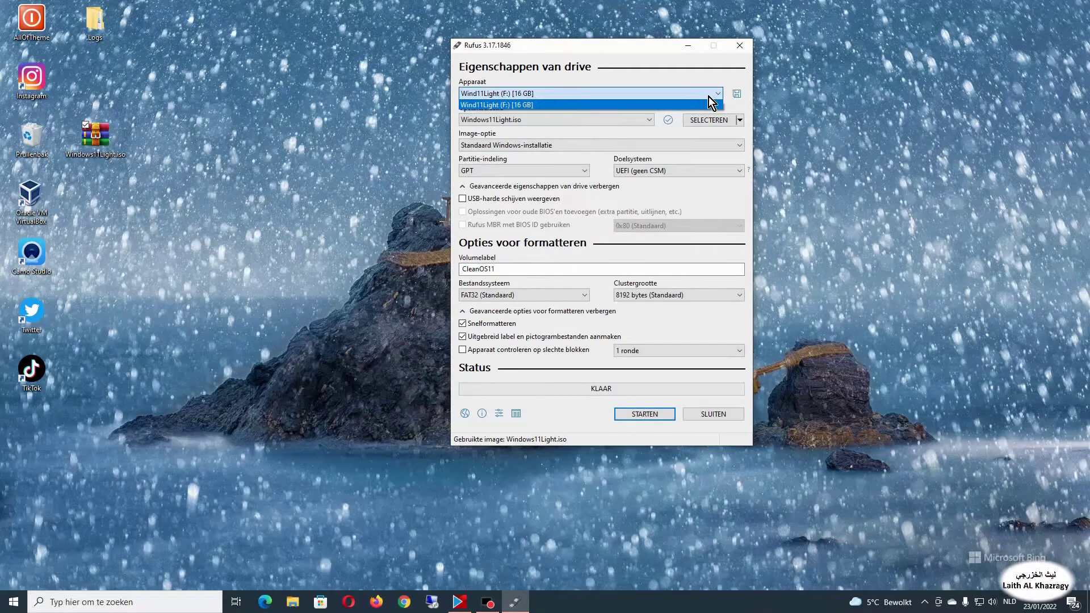
left_click(708, 97)
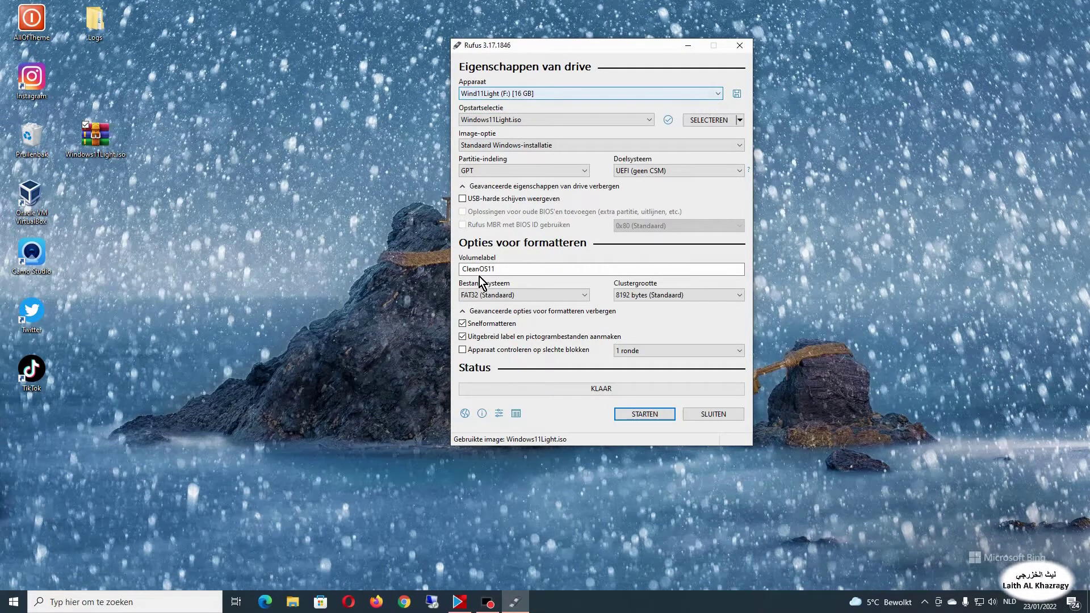
left_click_drag(506, 269, 448, 262)
type("Win11")
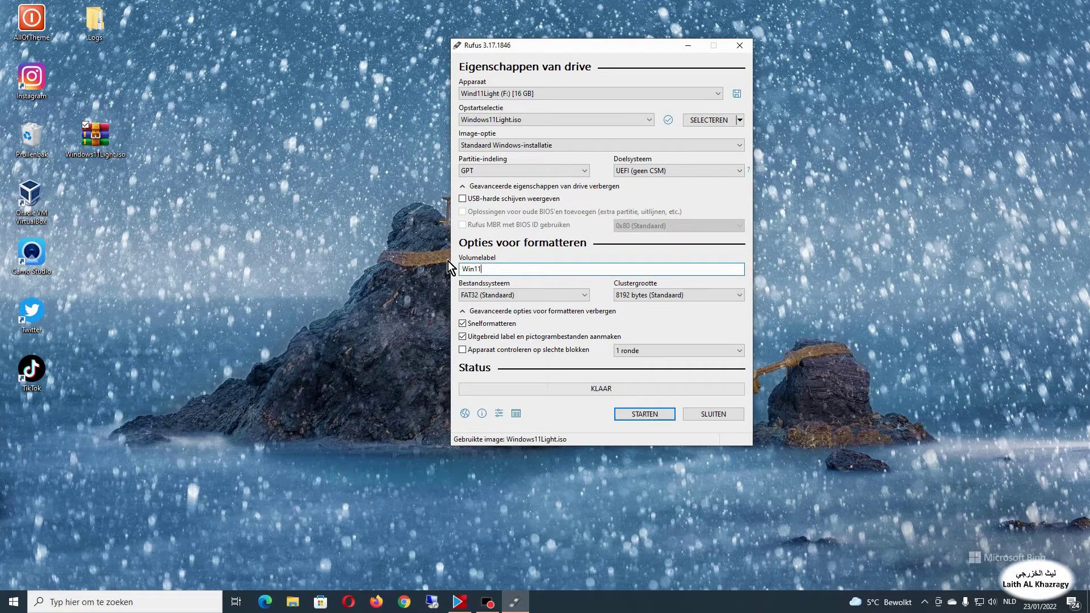
type("Light")
- Examine the available partition schemes and the target system setting without changing them
left_click(570, 170)
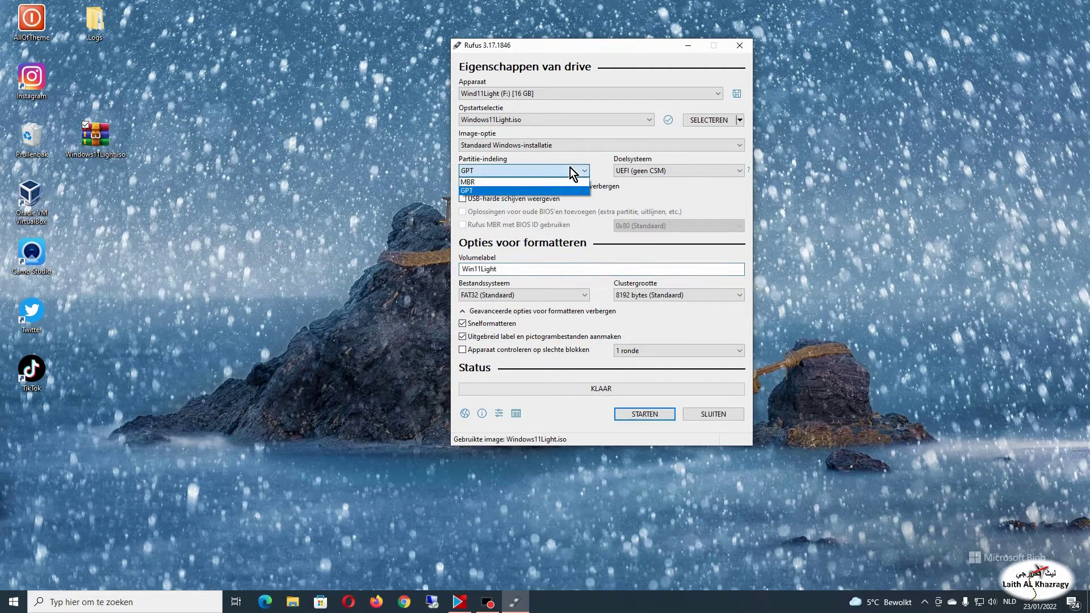
left_click(570, 171)
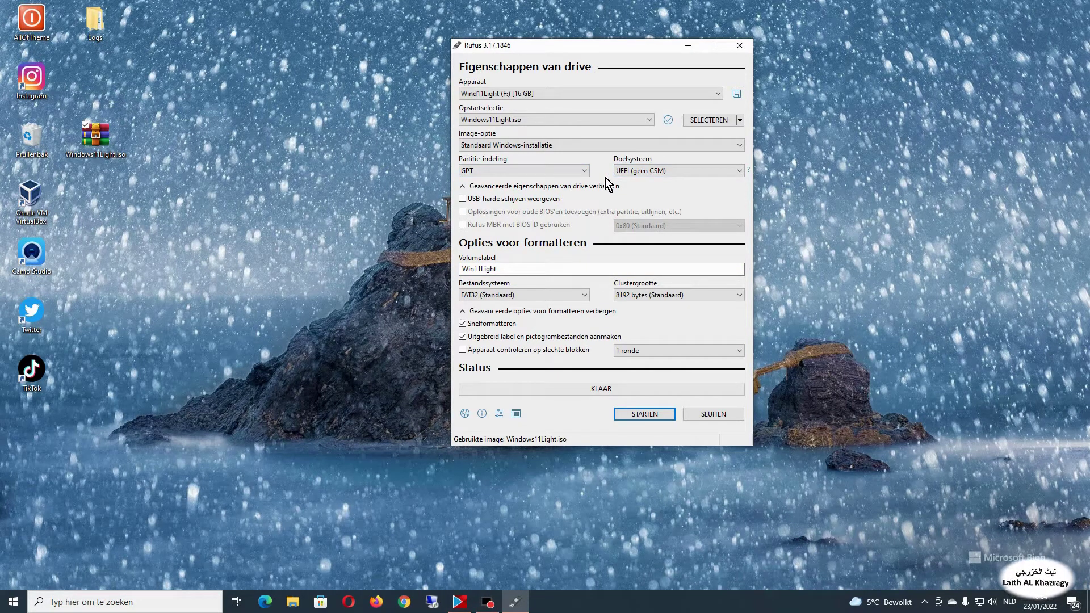
left_click(577, 173)
left_click(574, 173)
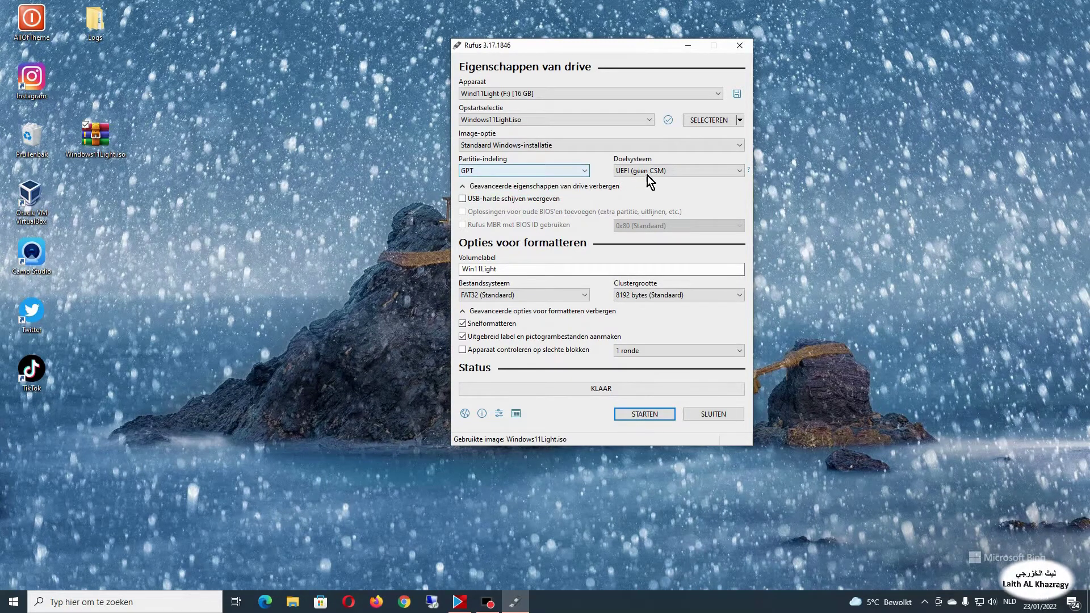
left_click(648, 171)
left_click(575, 173)
left_click(575, 173)
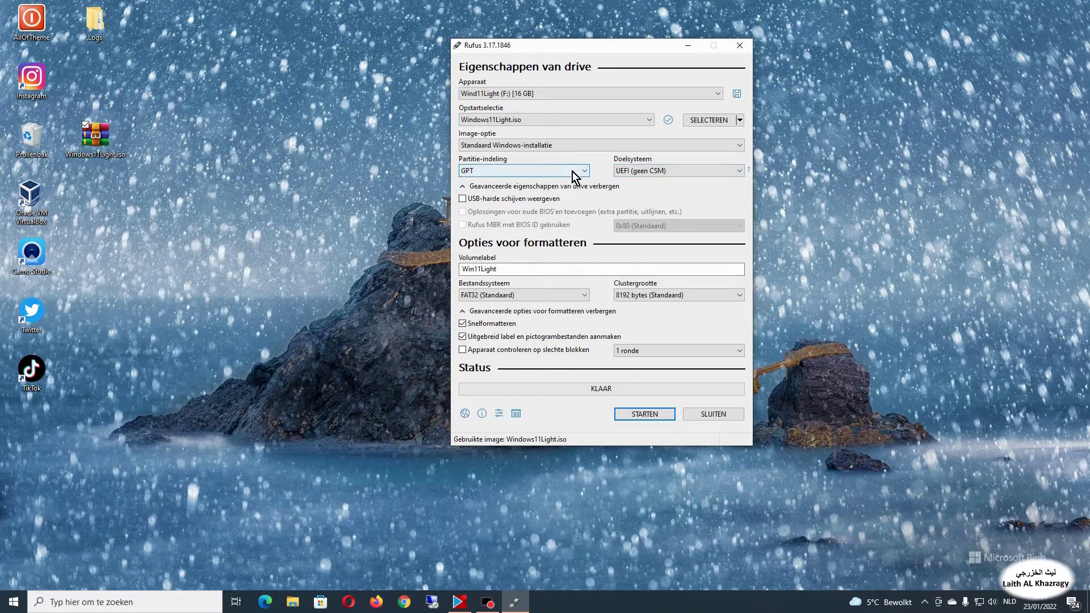
- Try the MBR partition scheme, check its target system options, and restore GPT
left_click(552, 182)
left_click(659, 172)
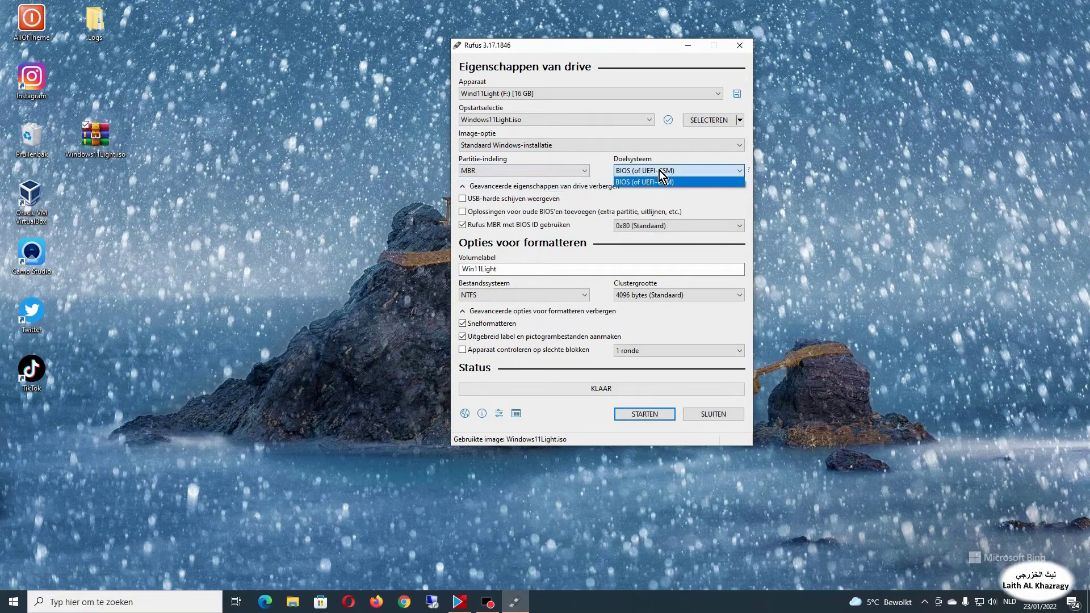
left_click(542, 171)
left_click(539, 193)
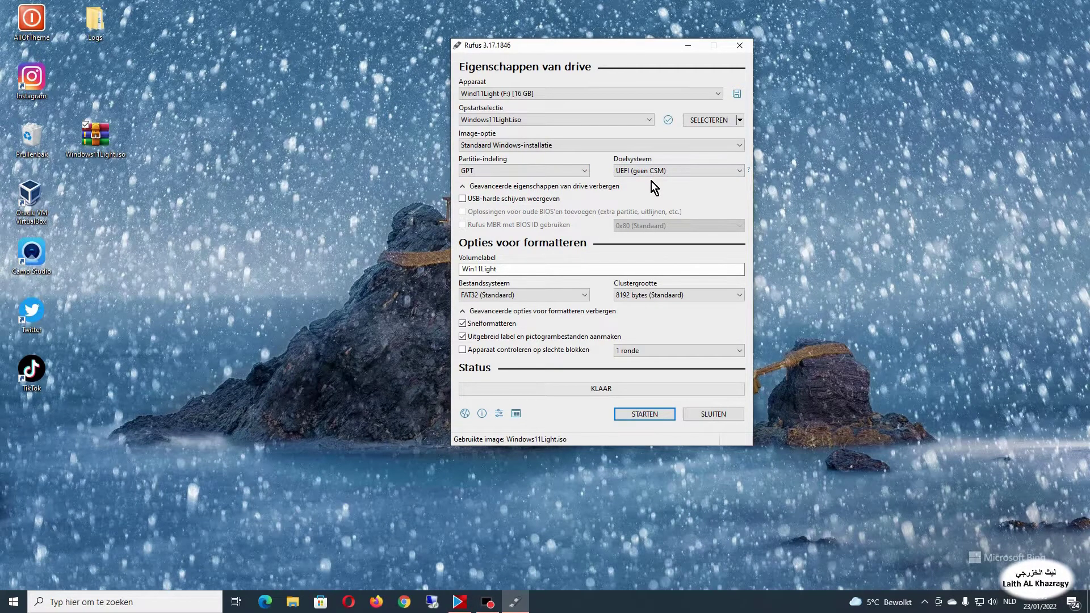
- Set the partition scheme to MBR and start writing the image, accepting the erasure of all data on the USB drive
left_click(577, 170)
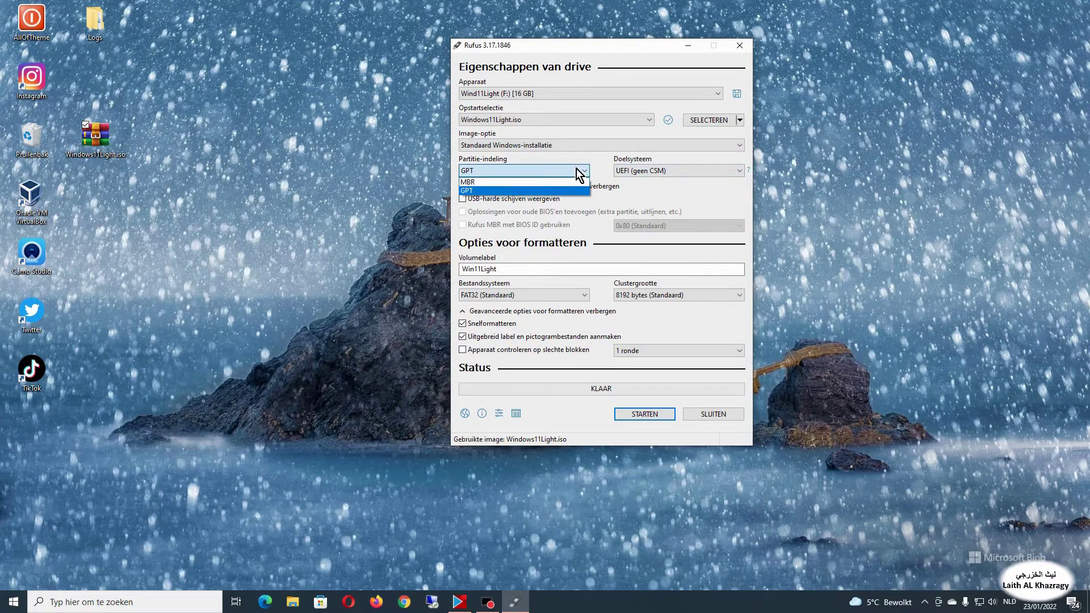
left_click(571, 183)
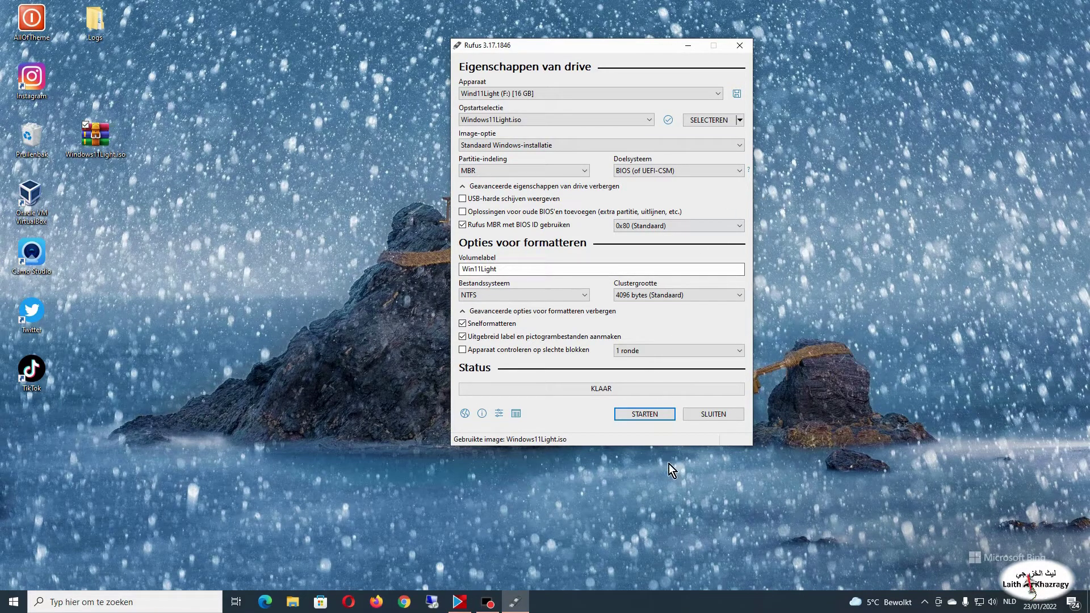
left_click(649, 417)
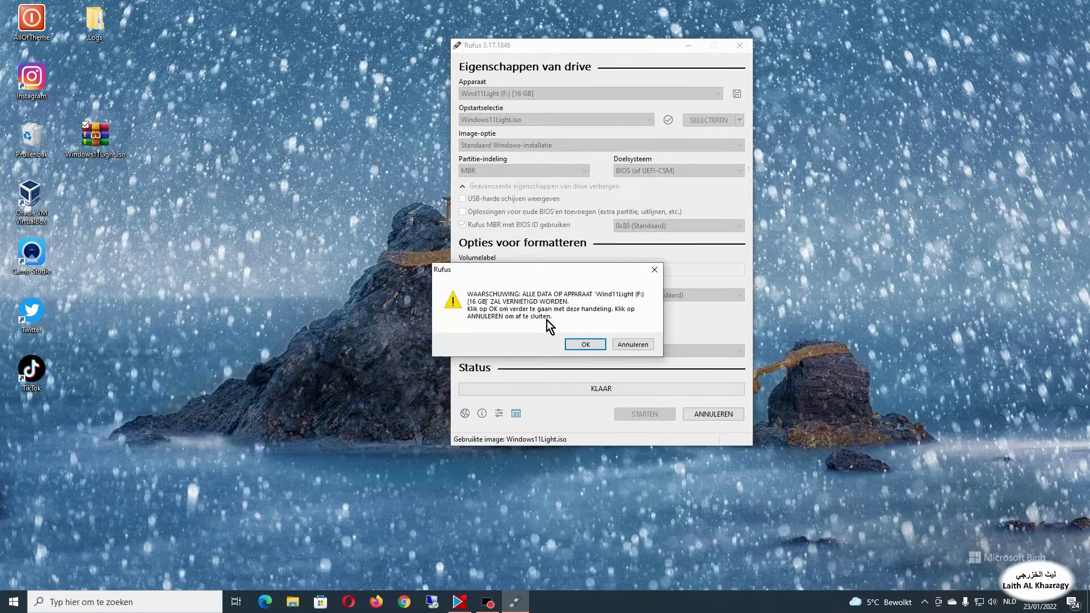
left_click(582, 342)
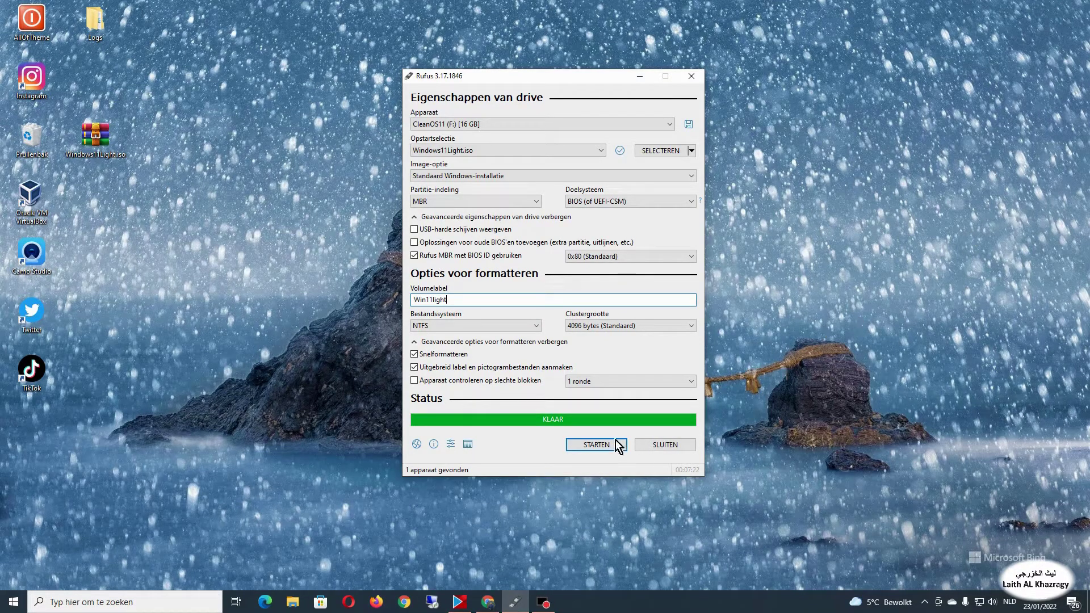
- Switch to Chrome and watch the YouTube video in full screen to see how a laptop boots from the USB drive
left_click(484, 604)
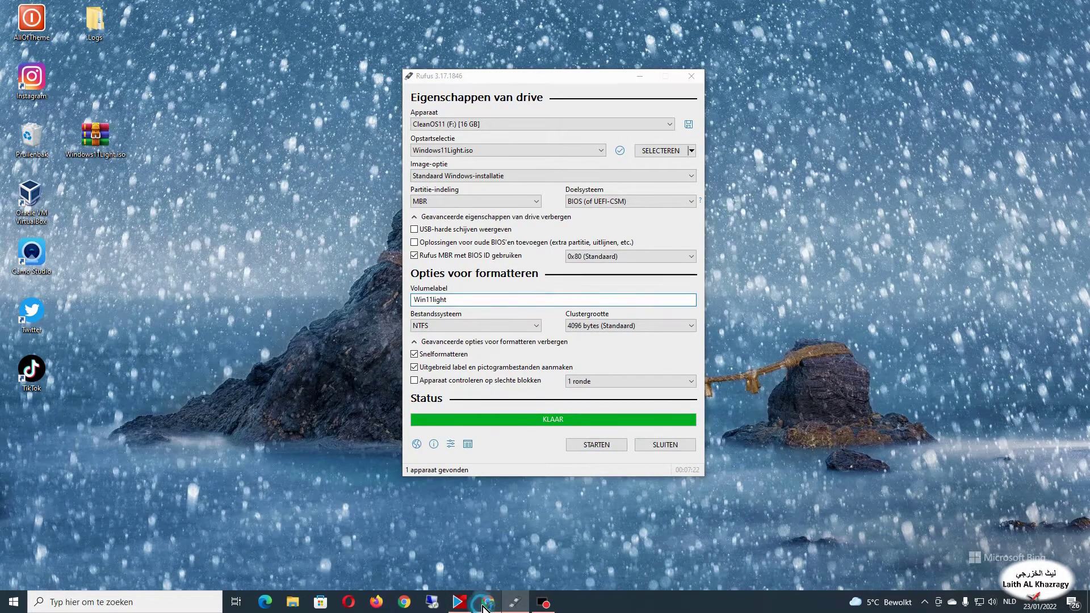
left_click(1003, 483)
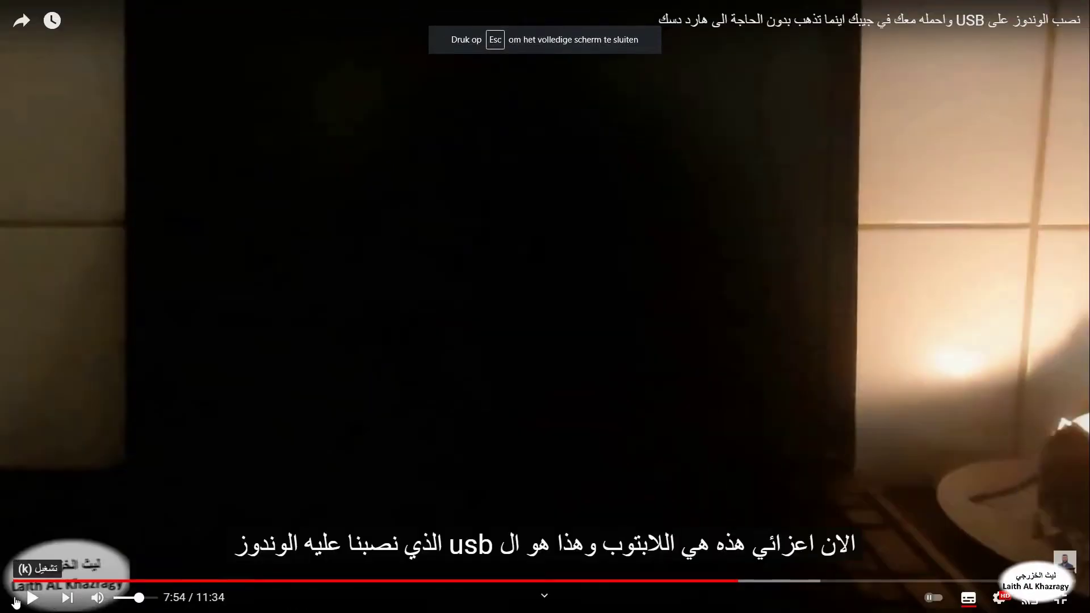
left_click(778, 182)
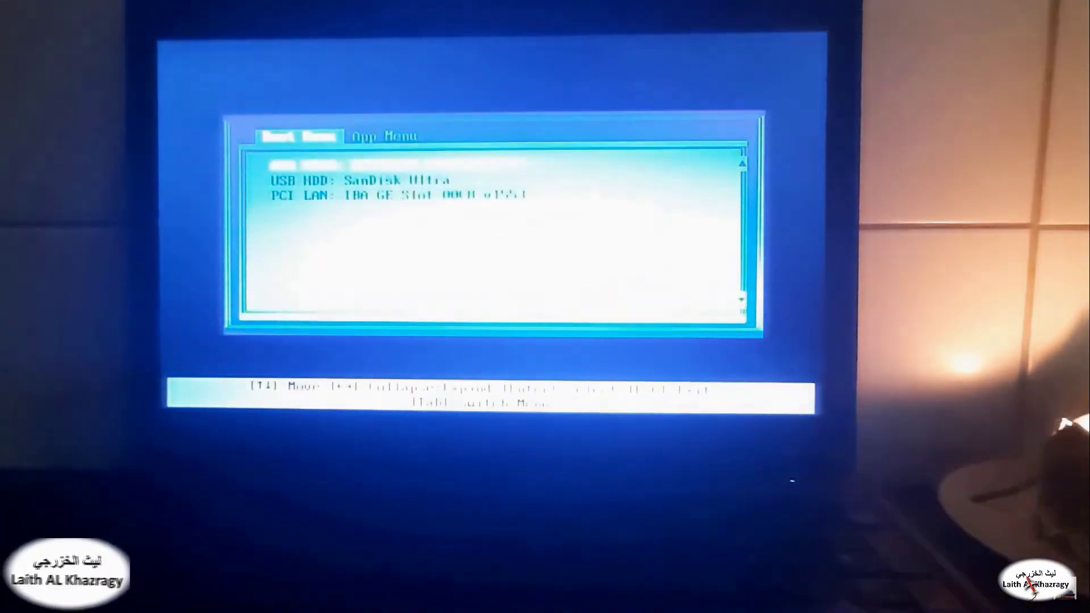
key("Down")
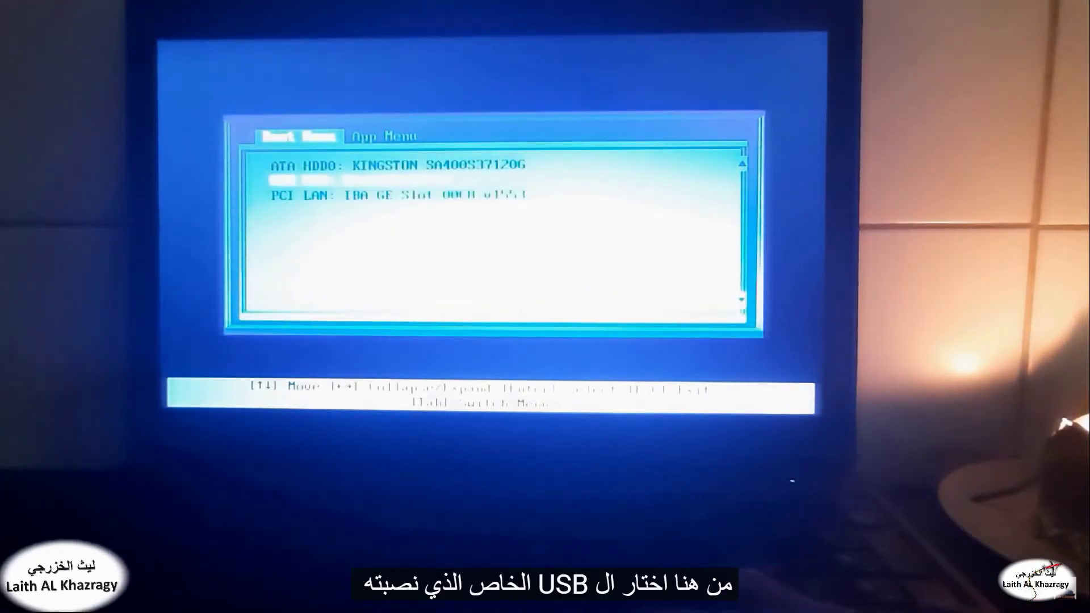
key("Return")
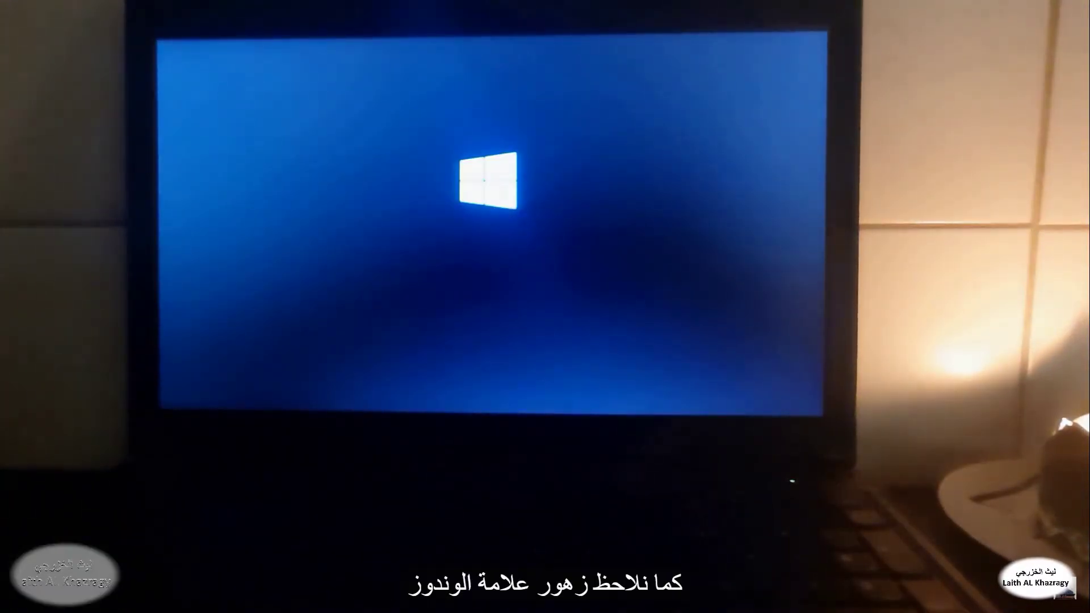
- Pause the video, leave full screen and minimize the browser window
mouse_move(814, 165)
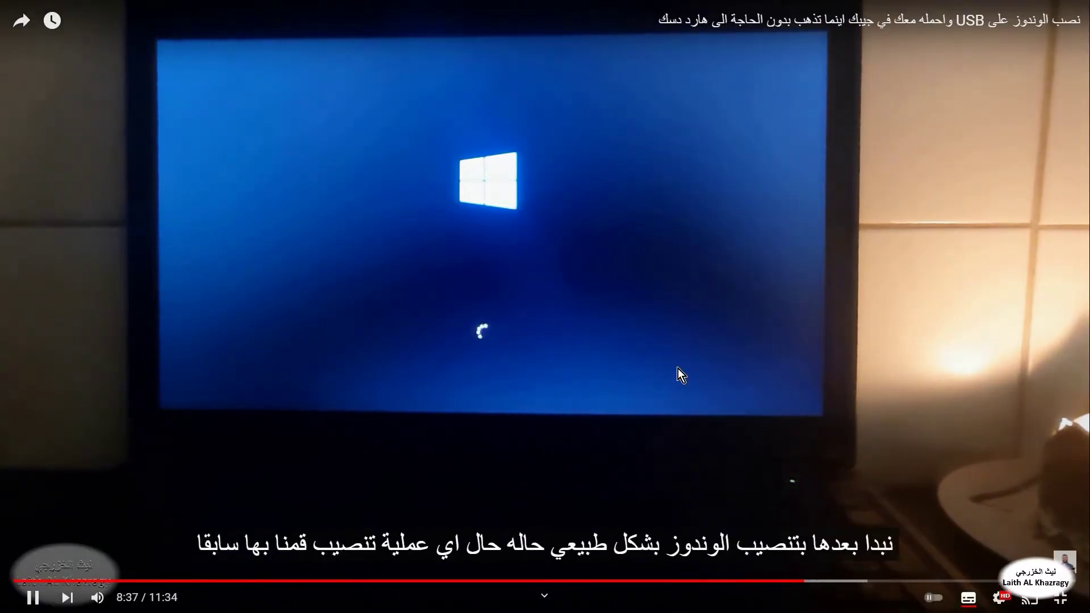
left_click(670, 354)
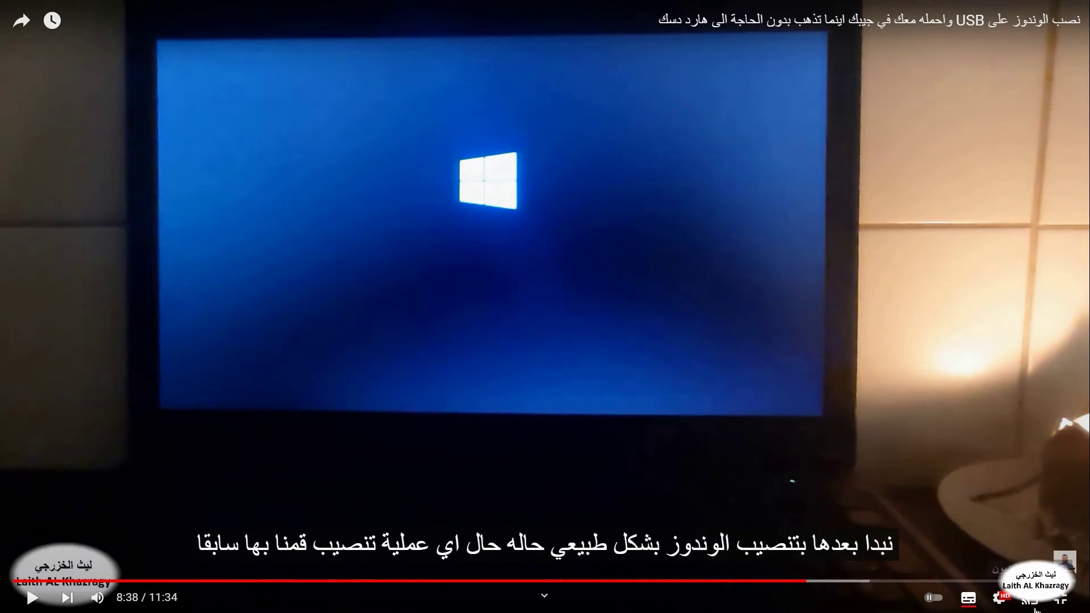
left_click(1053, 601)
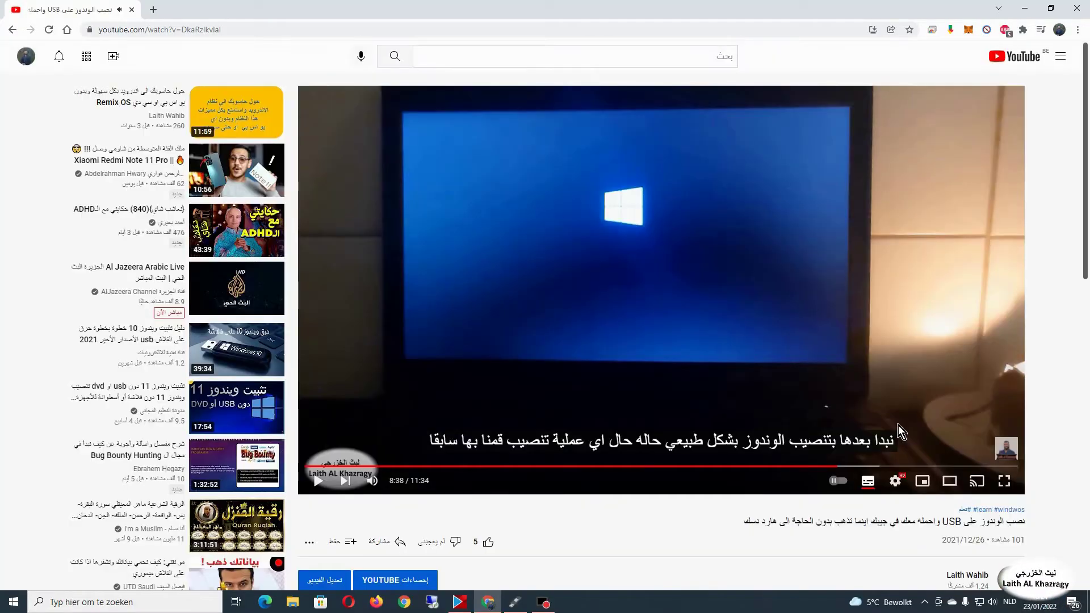
left_click(1023, 10)
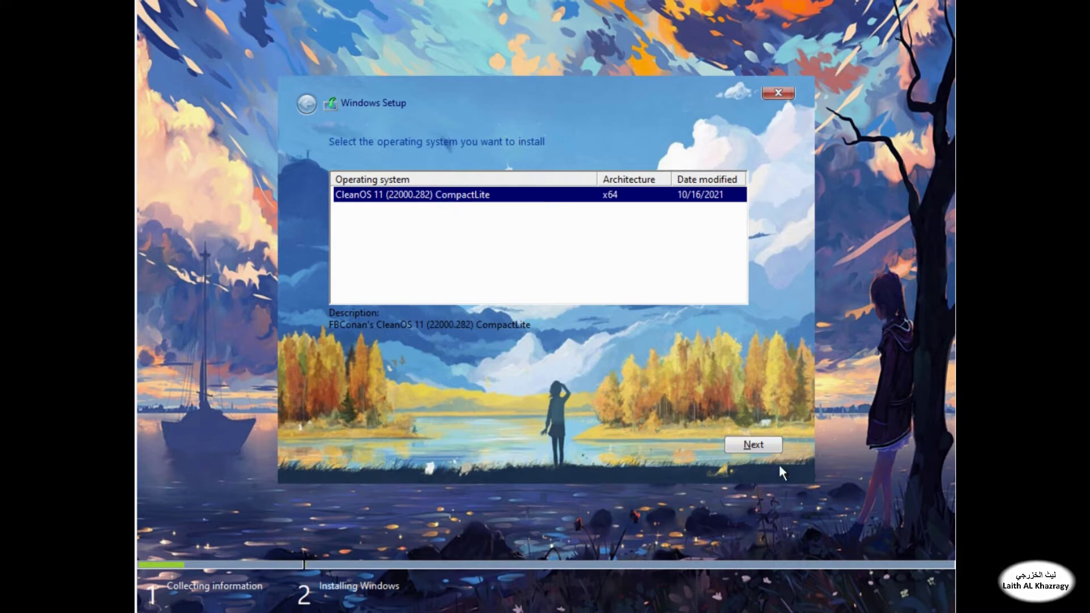
- In Windows Setup, choose CleanOS 11 (22000.282) CompactLite and start installing it on Drive 0 Unallocated Space
left_click(767, 448)
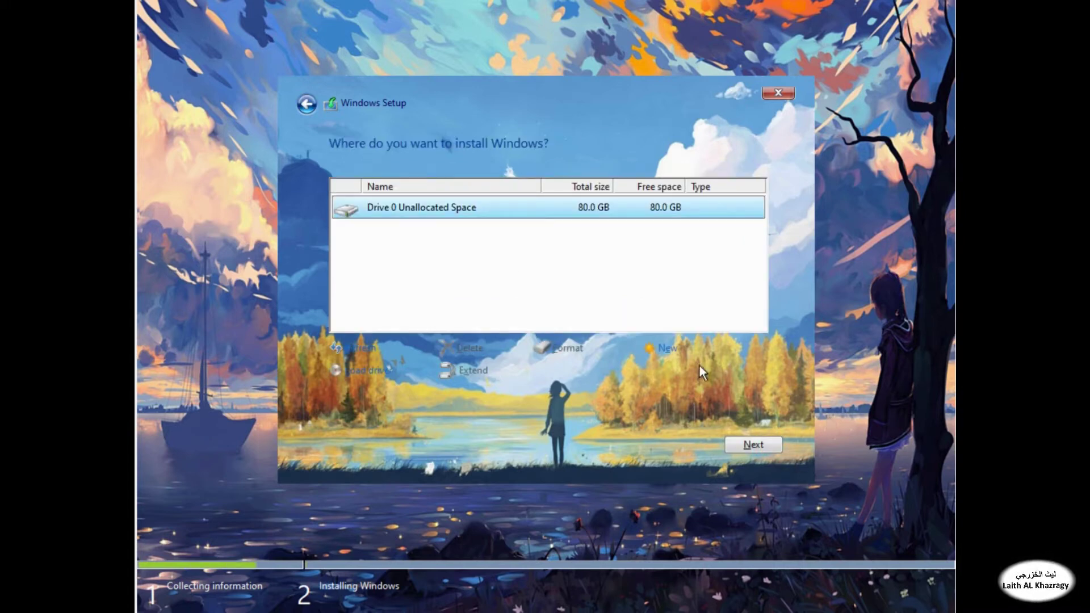
left_click(752, 448)
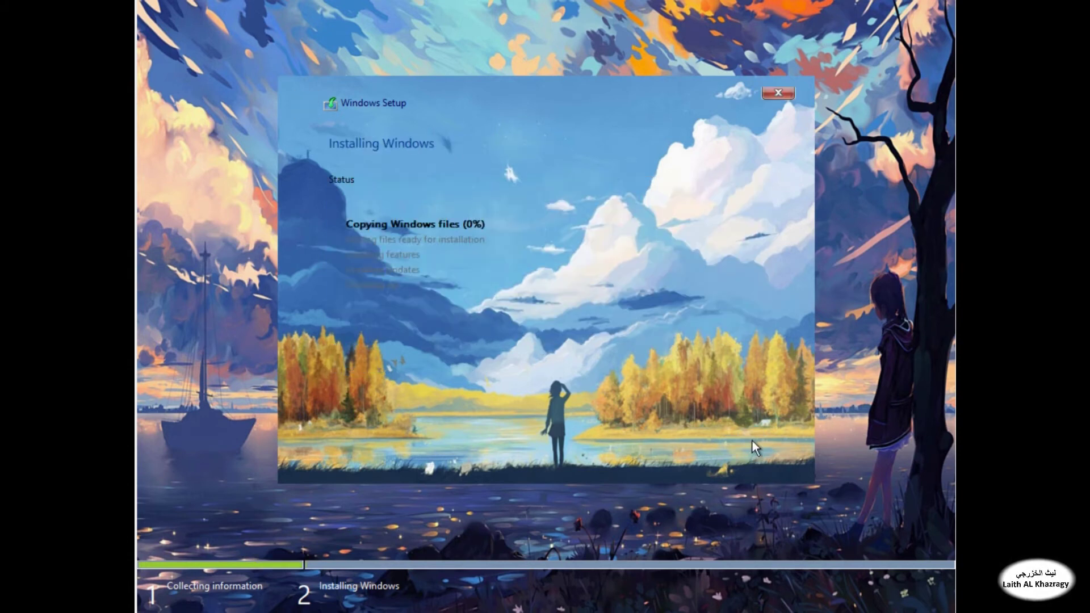